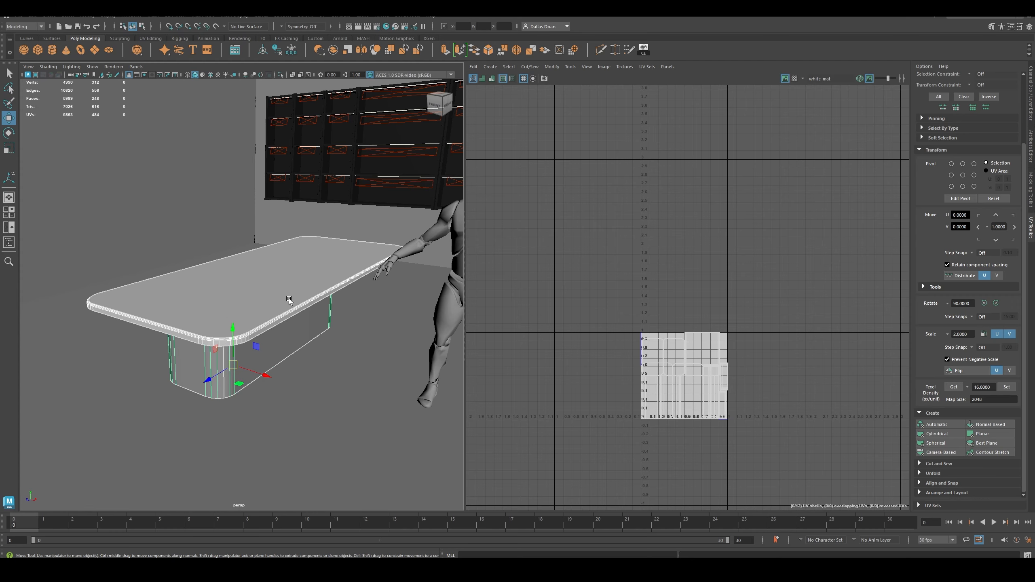
Examine the UV layouts and the geometry of the tabletop and the table base from several angles
click(288, 298)
scroll(256, 359, up, 3)
scroll(256, 358, down, 2)
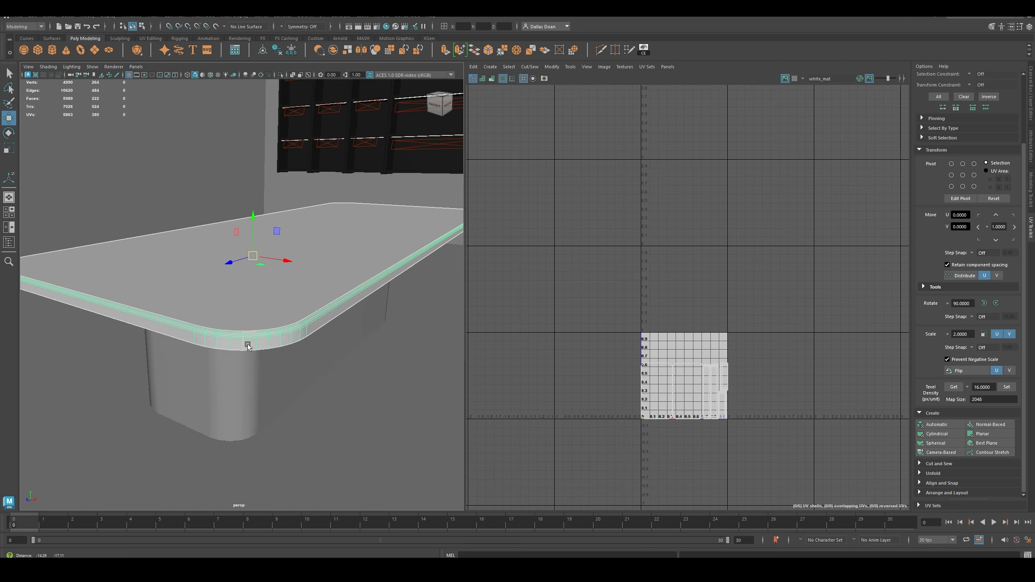
click(248, 392)
alt+drag(248, 391, 308, 358)
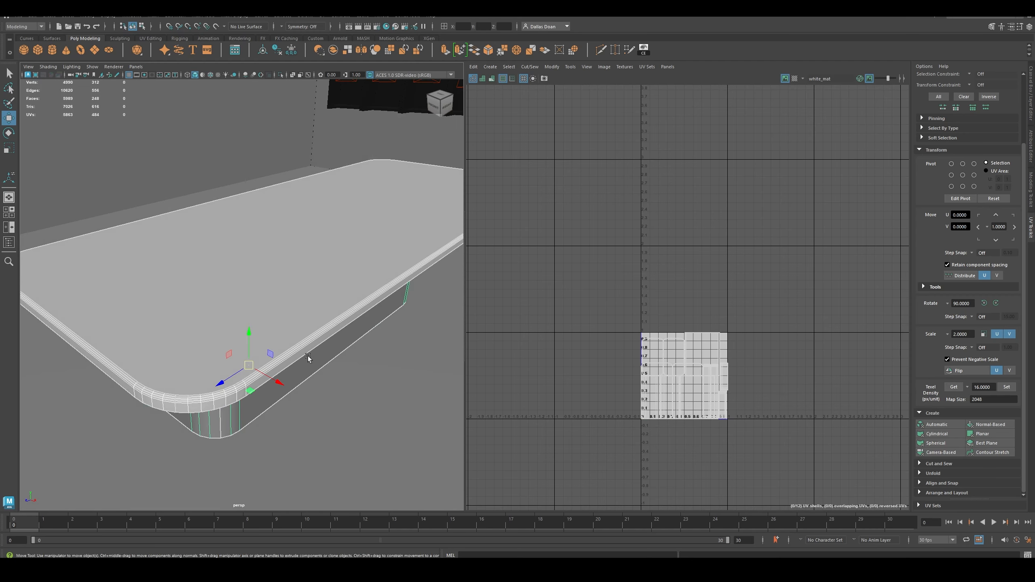
scroll(308, 357, up, 1)
scroll(310, 357, down, 1)
scroll(321, 357, up, 1)
click(342, 320)
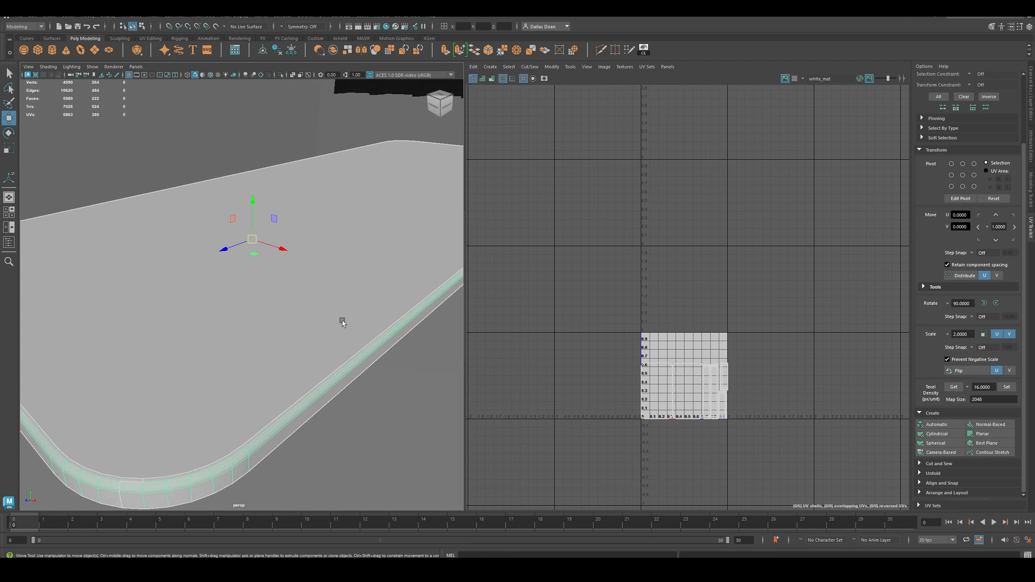
scroll(309, 386, down, 3)
alt+drag(310, 386, 266, 370)
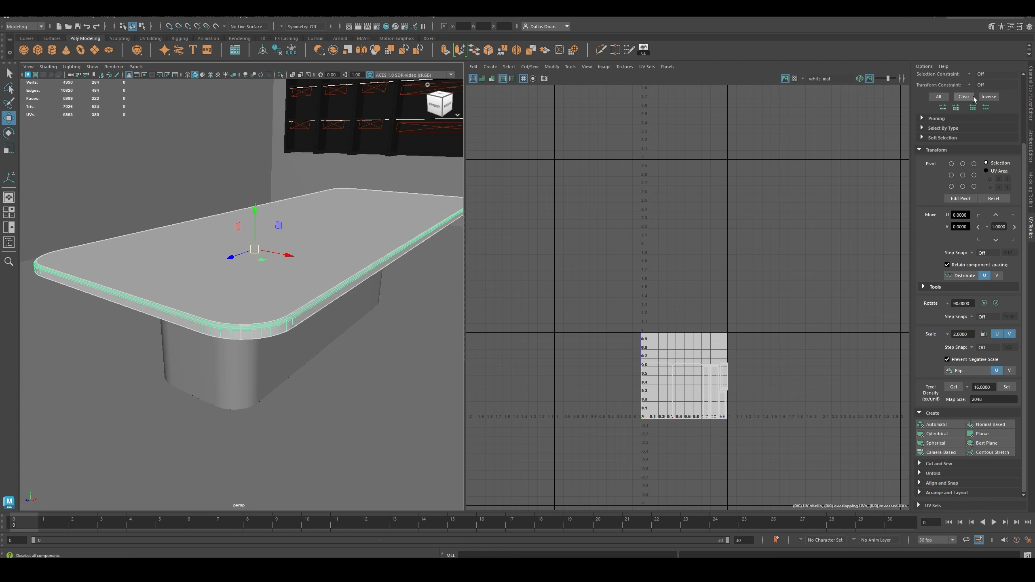
click(322, 16)
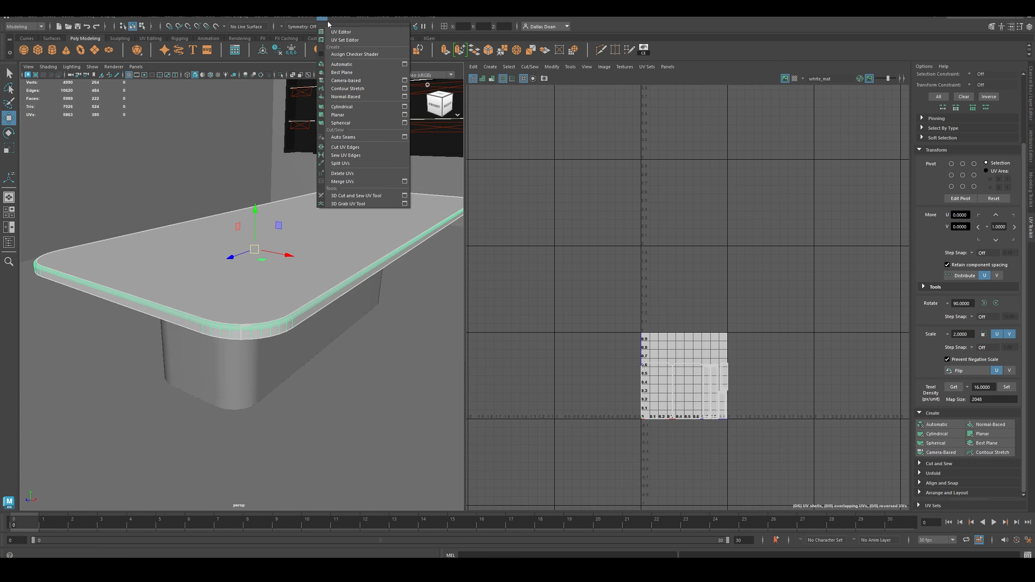
click(1030, 231)
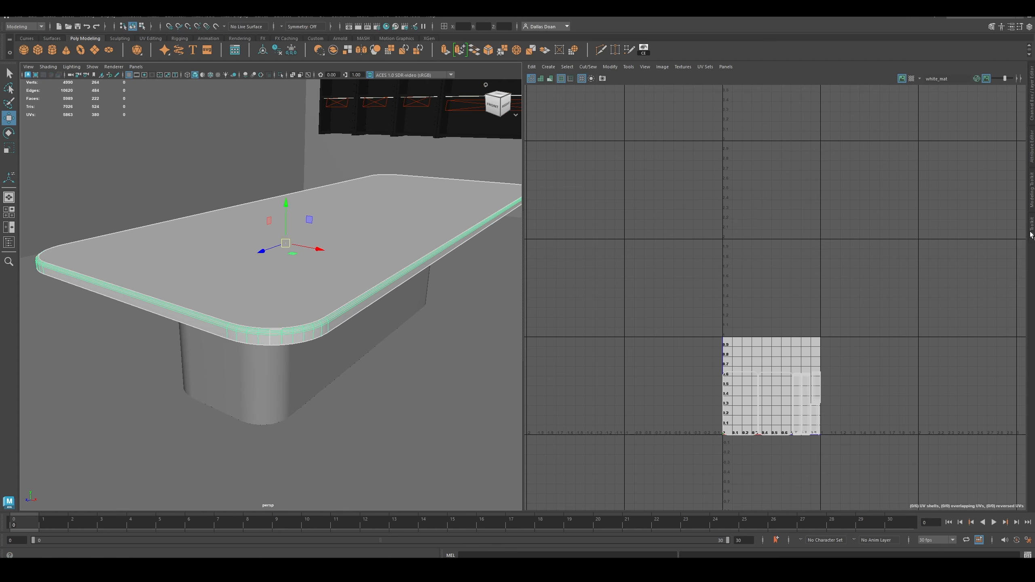
click(1030, 231)
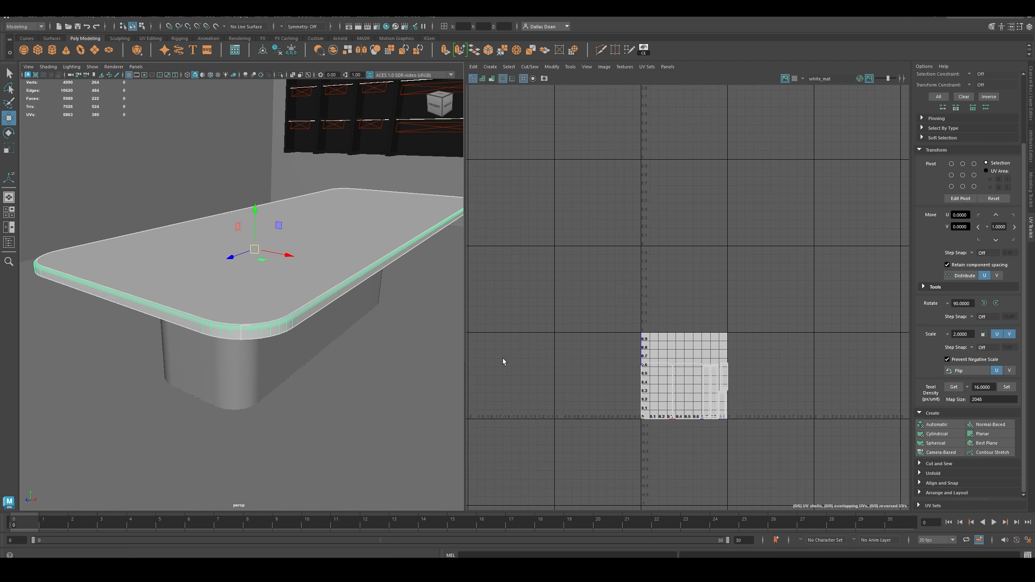
Select the tabletop together with the table base and open Export Selection for them
alt+drag(353, 347, 334, 304)
click(330, 297)
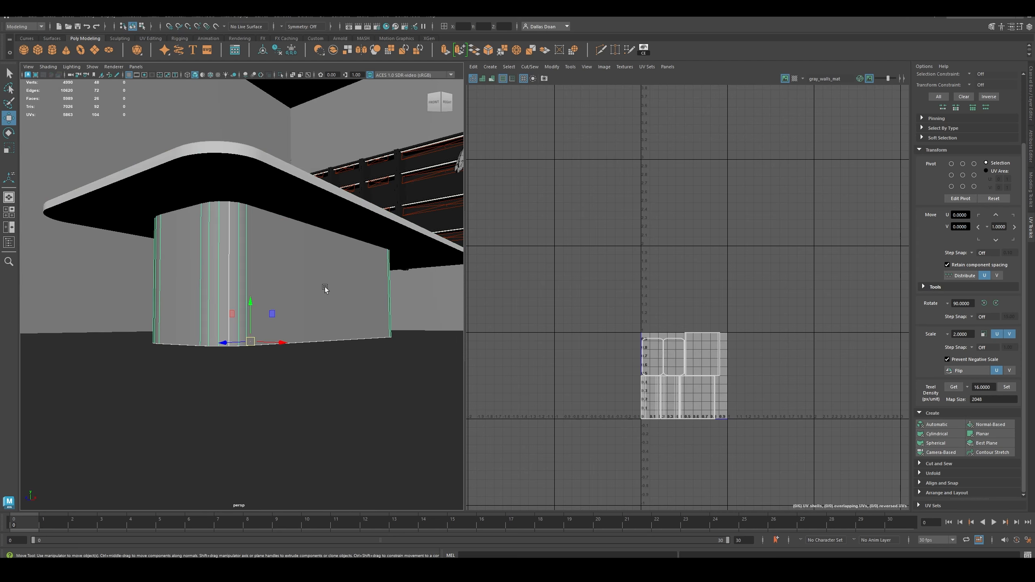
click(334, 233)
shift+click(318, 265)
alt+drag(318, 265, 2, 29)
click(18, 16)
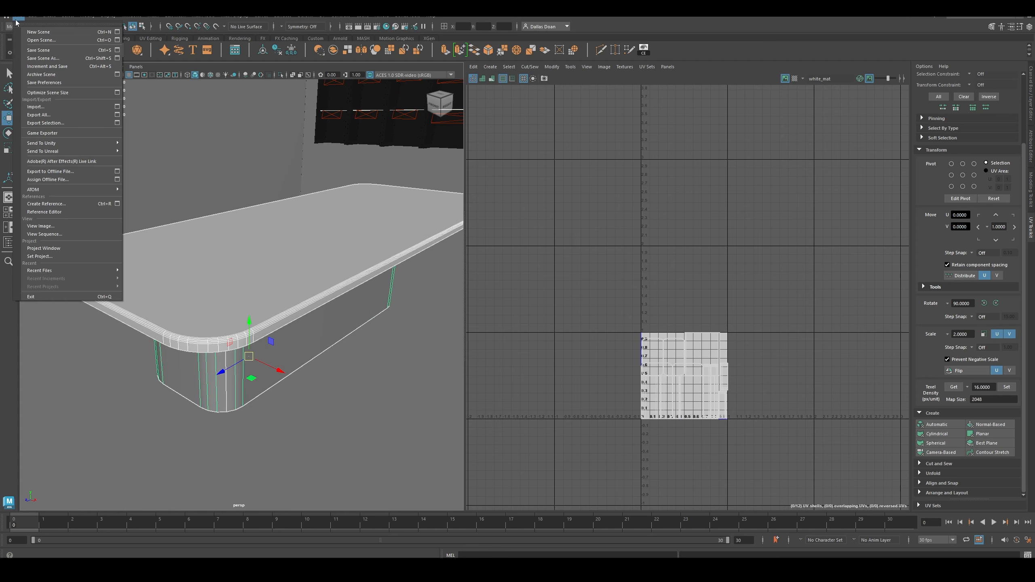
click(45, 118)
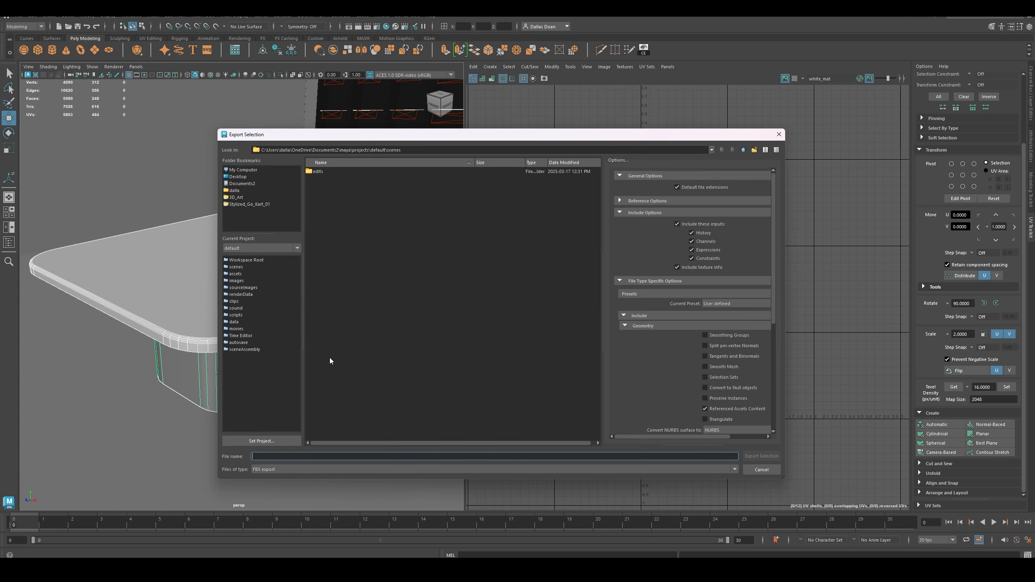
Export the selected table meshes as collections_table_aV2.fbx into the meshes folder of 3D_Art/Collection_Room
click(743, 150)
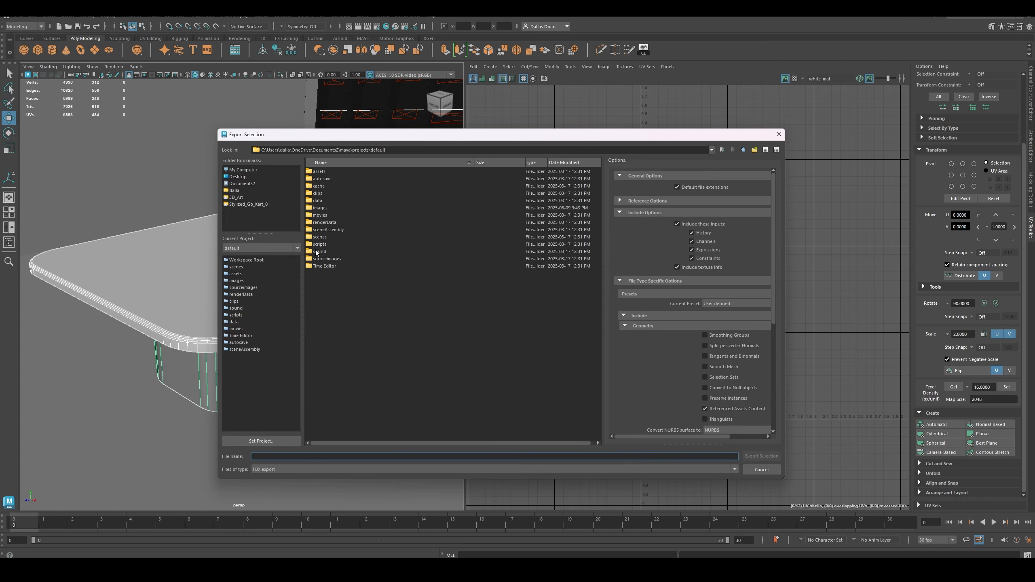
click(245, 198)
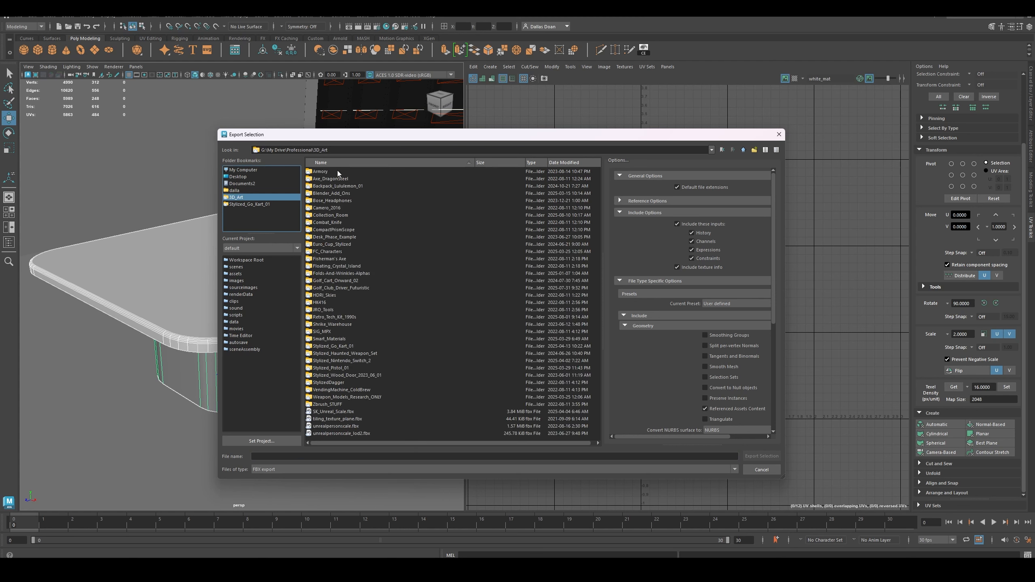
double_click(335, 215)
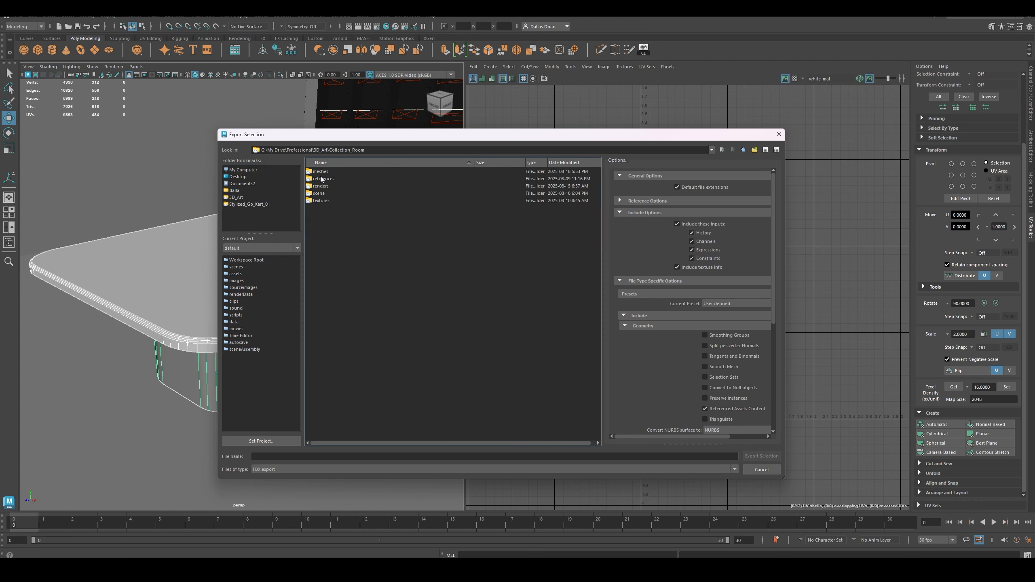
double_click(323, 173)
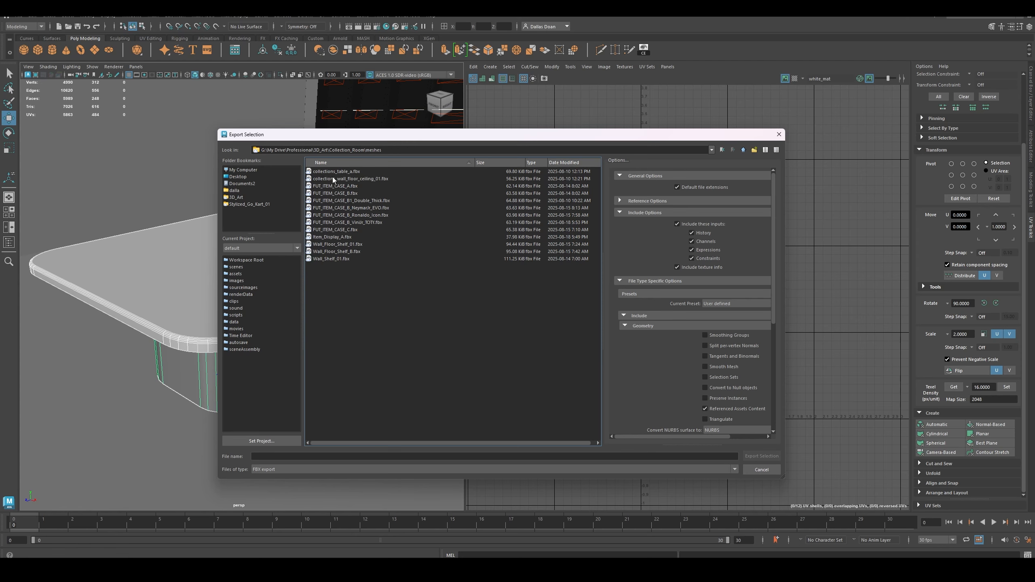
click(337, 172)
click(297, 456)
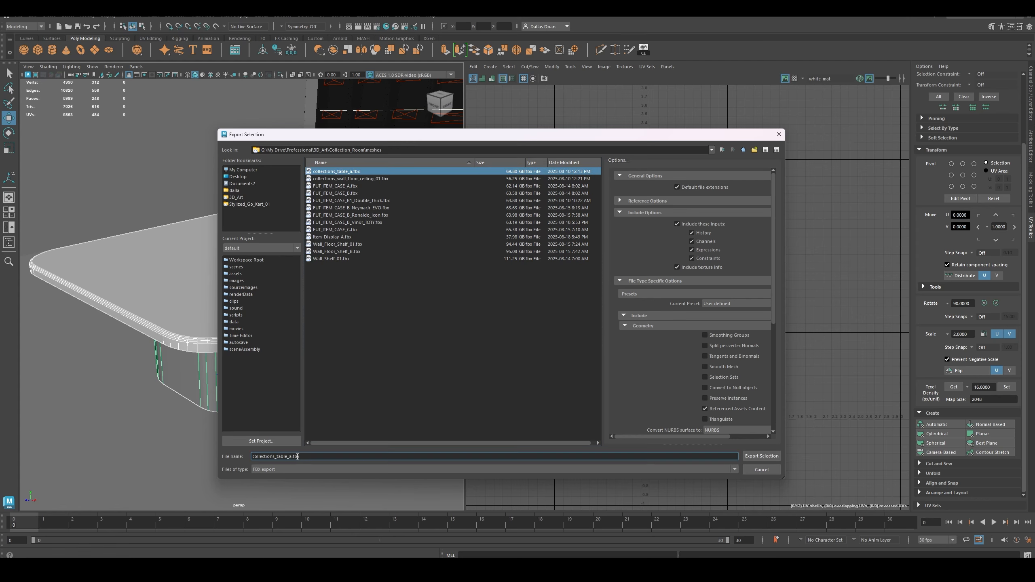
text(V2)
key(Return)
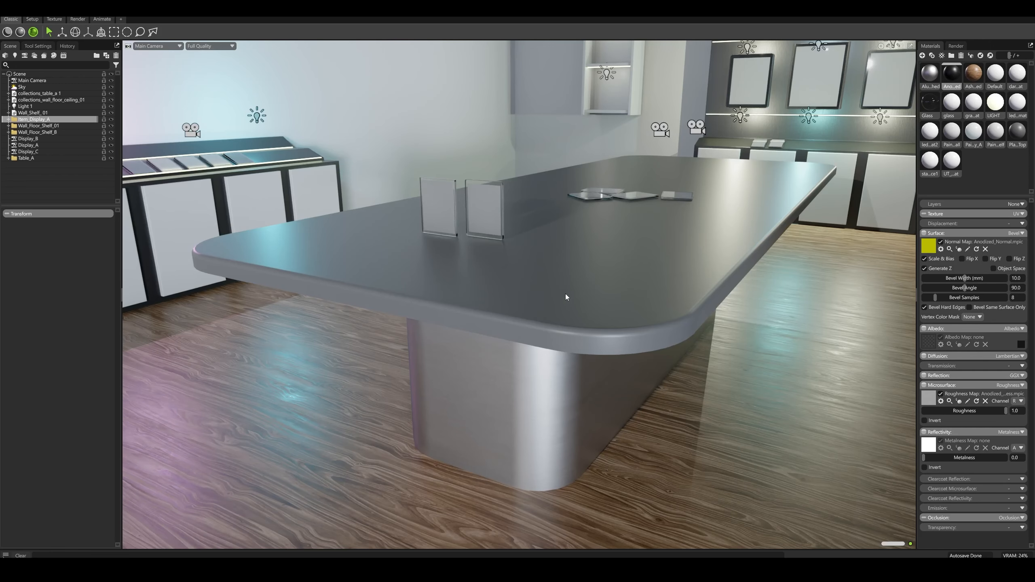
Switch to Marmoset Toolbag, hide the existing Table_A group and import collections_table_aV2.fbx
click(524, 352)
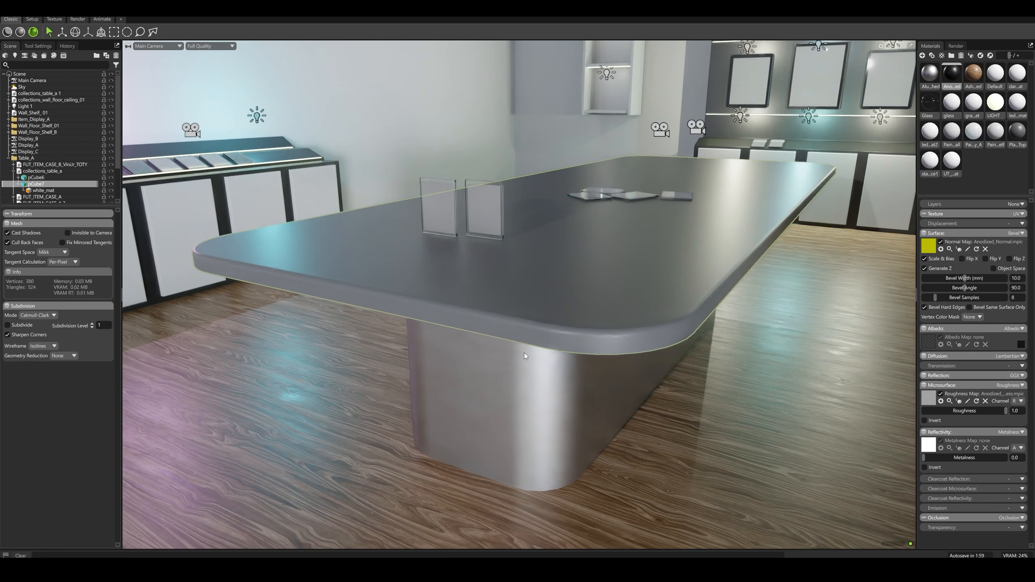
click(7, 158)
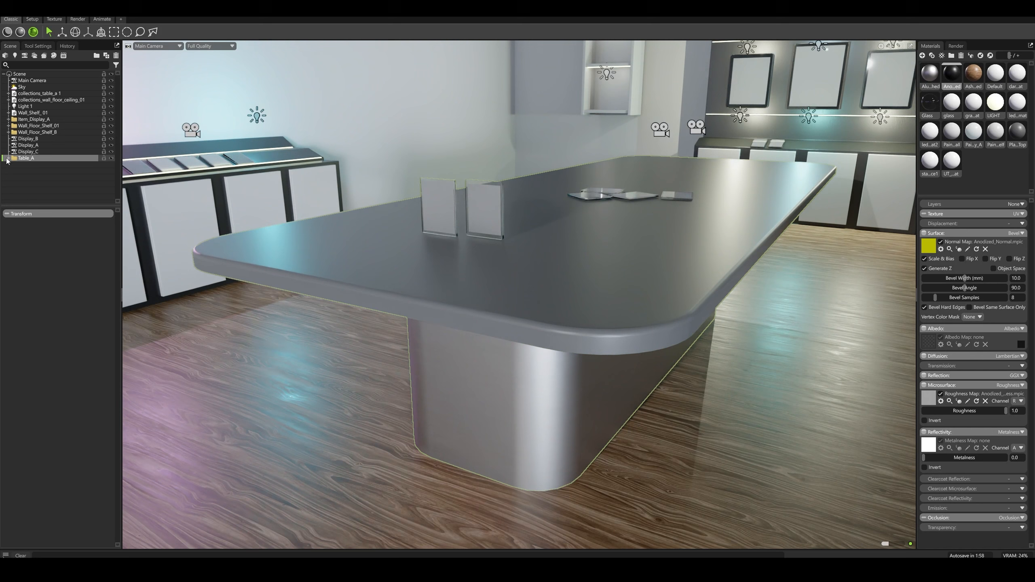
click(111, 158)
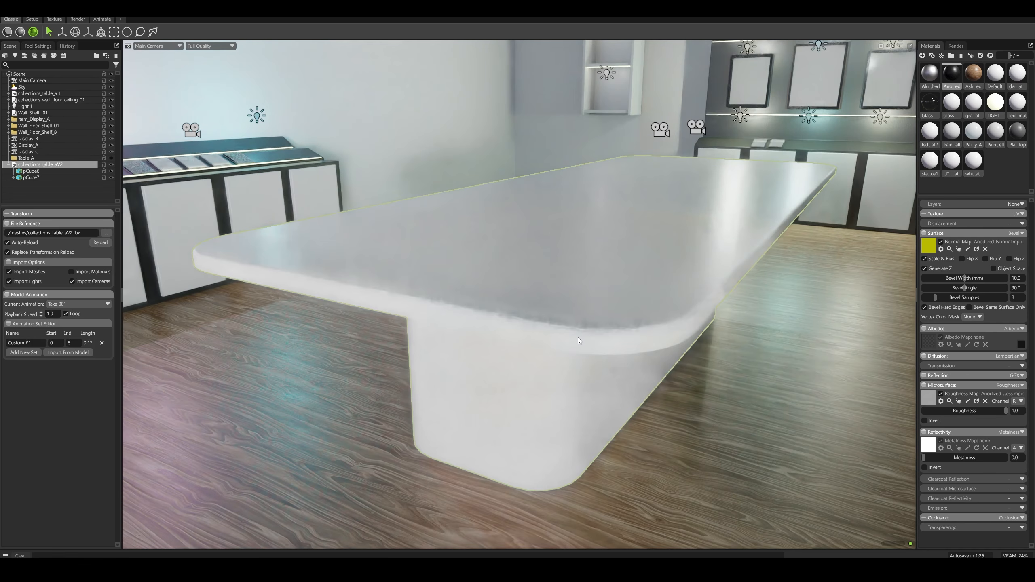
Try to apply the brushed aluminum material to the base of the imported table
click(589, 320)
click(558, 369)
click(591, 297)
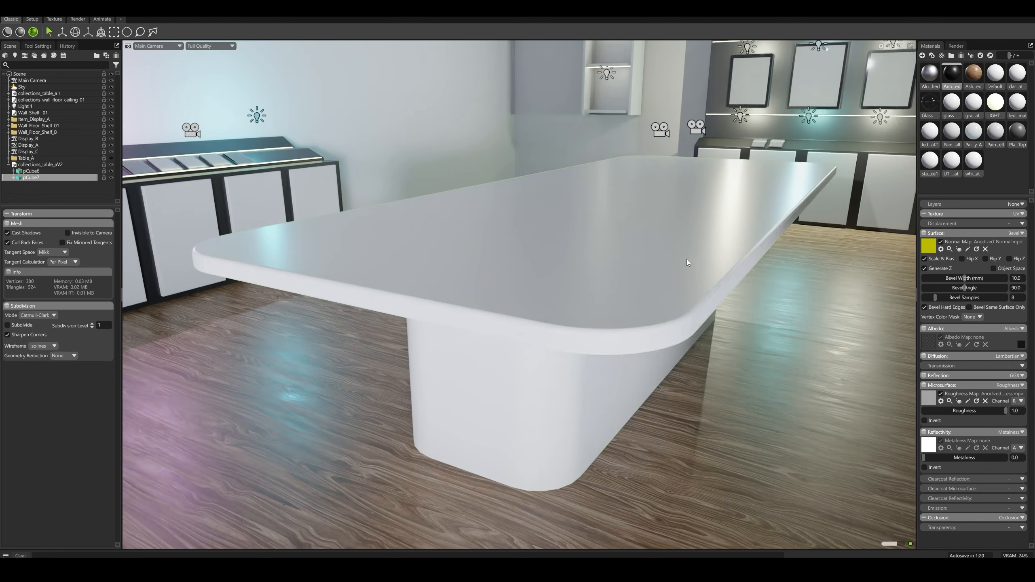
click(569, 367)
click(625, 300)
drag(934, 75, 544, 434)
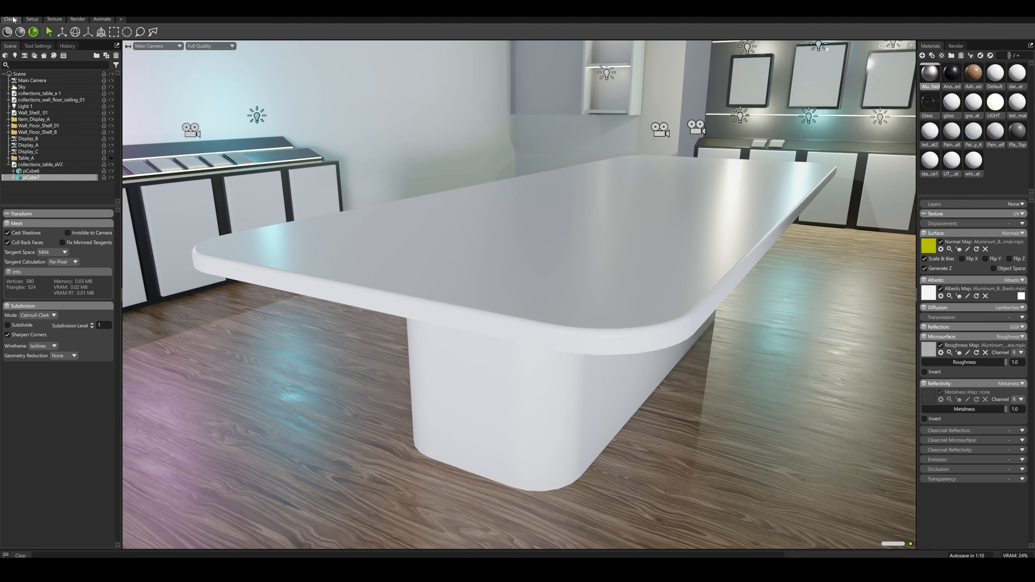
Download the Aluminum Scratched material from the library and apply it to the table base
click(55, 19)
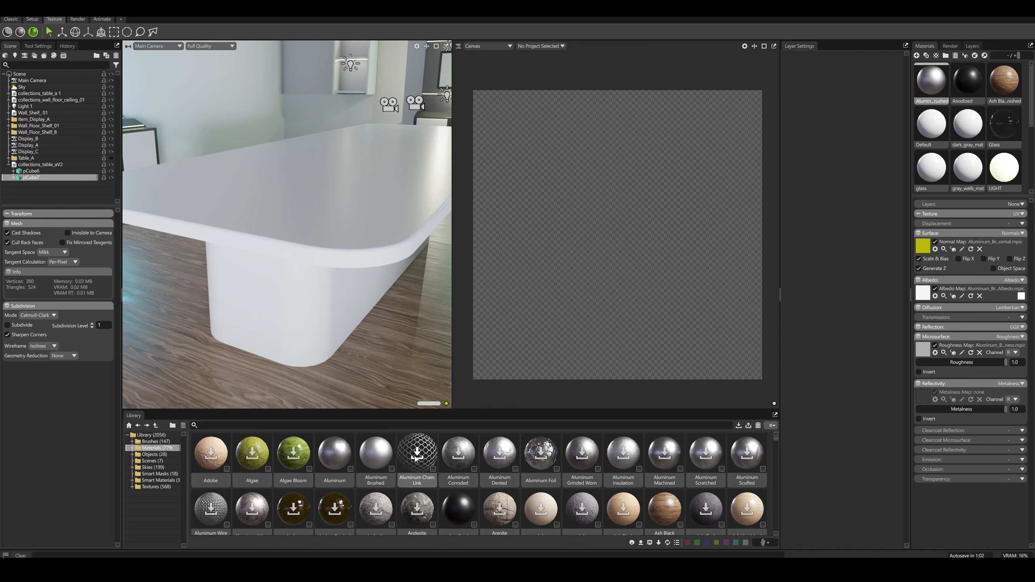
click(705, 453)
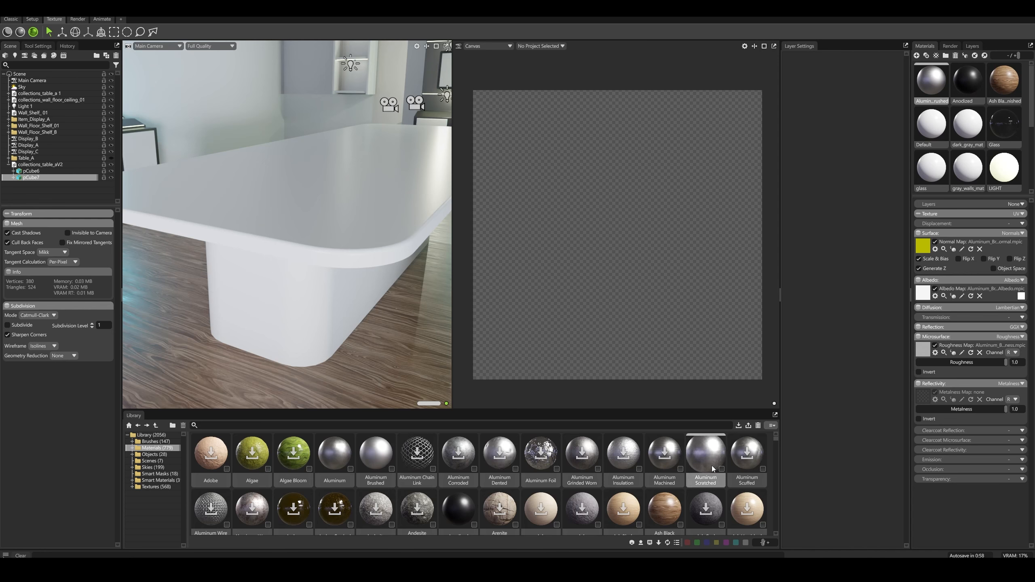
mouse_move(706, 460)
mouse_down()
mouse_move(357, 250)
mouse_move(283, 321)
mouse_up()
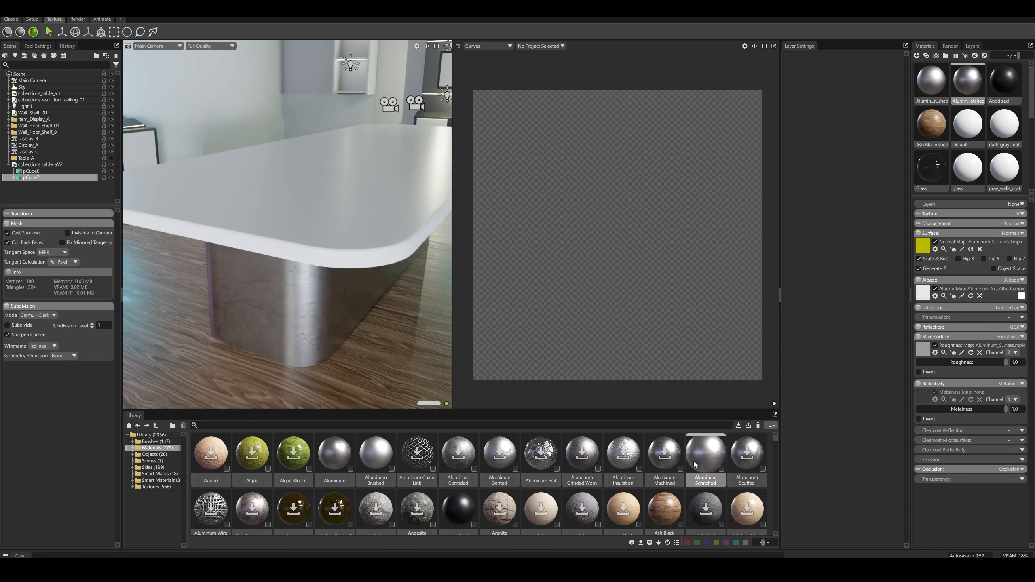
Find and download the Cement material in the library and apply it to the tabletop
scroll(777, 441, down, 2)
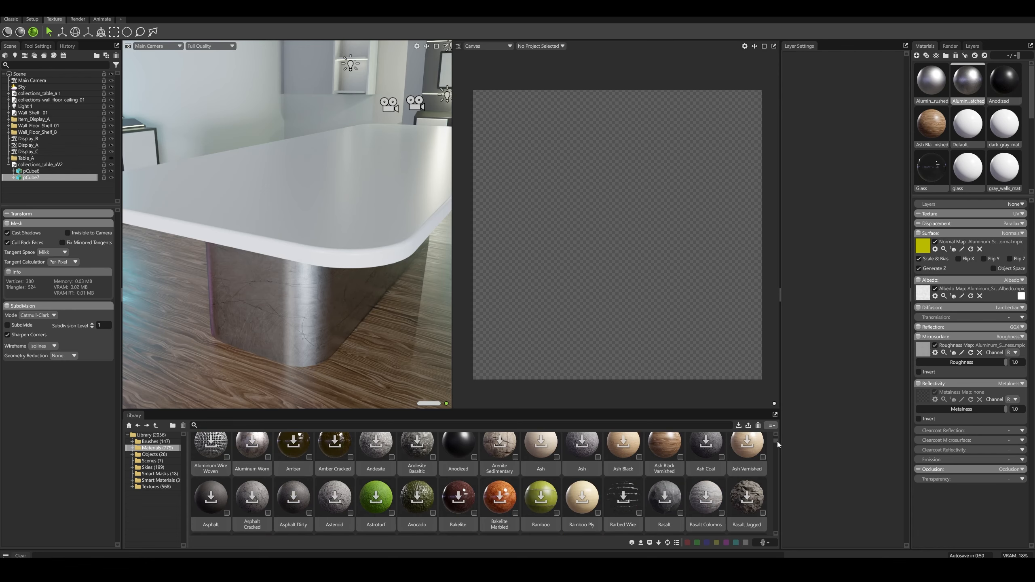
drag(777, 441, 775, 452)
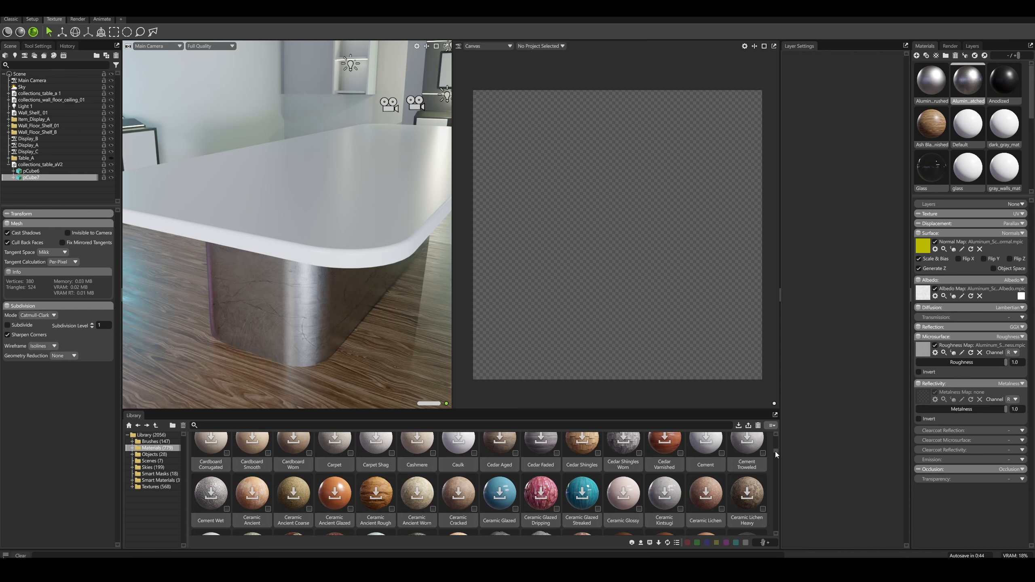
click(708, 453)
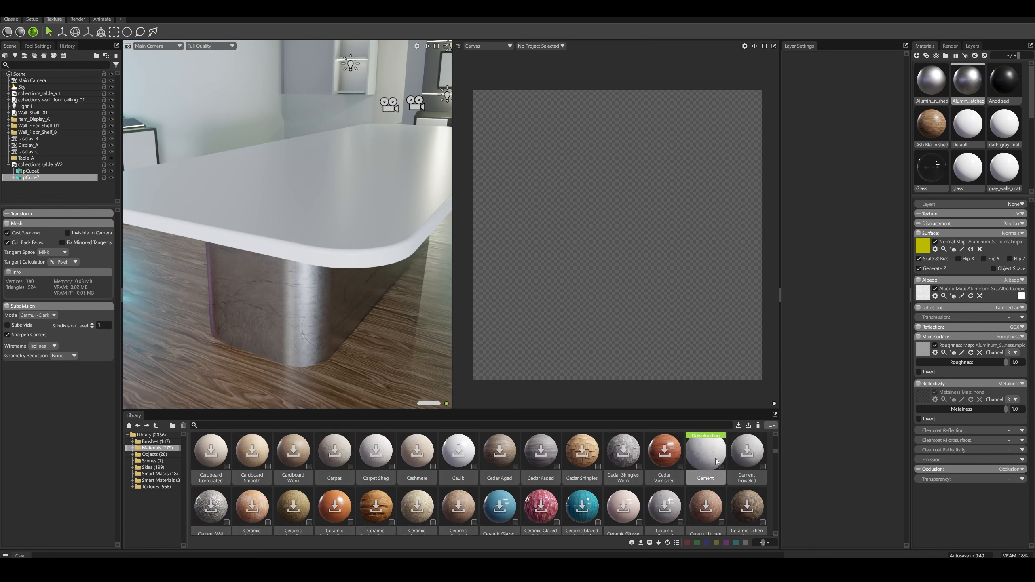
drag(715, 458, 363, 237)
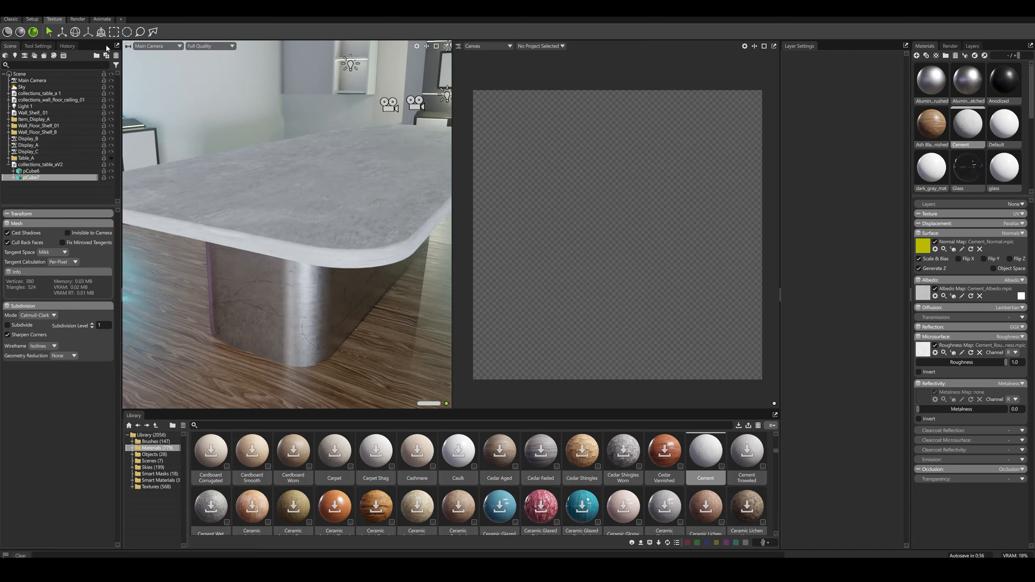
Return to the Classic workspace and examine the cement tabletop and scratched aluminum base up close and from several angles
click(10, 20)
drag(530, 317, 534, 337)
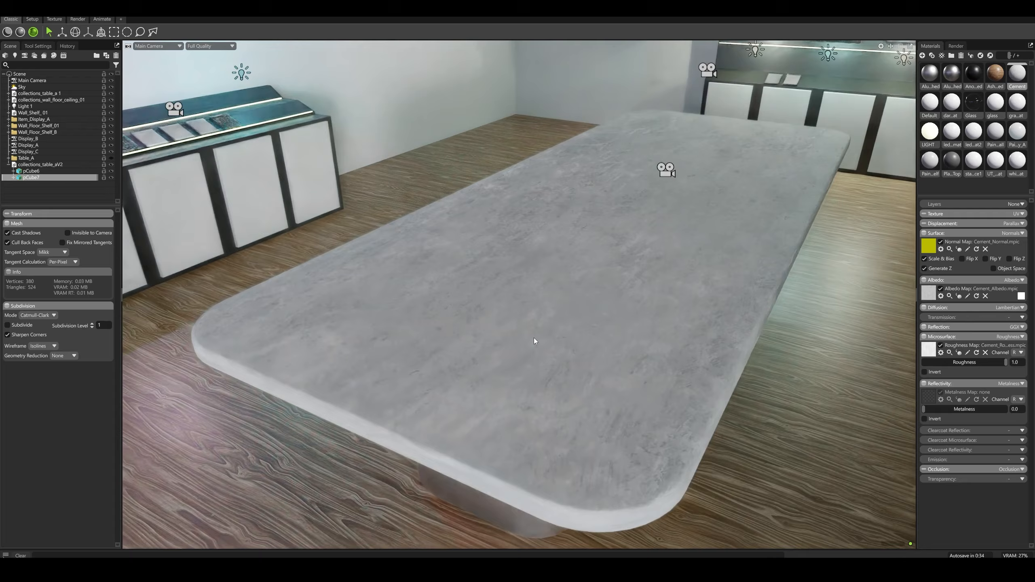
middle_drag(534, 338, 515, 312)
mouse_move(515, 312)
right_down()
mouse_move(557, 348)
mouse_move(516, 311)
right_up()
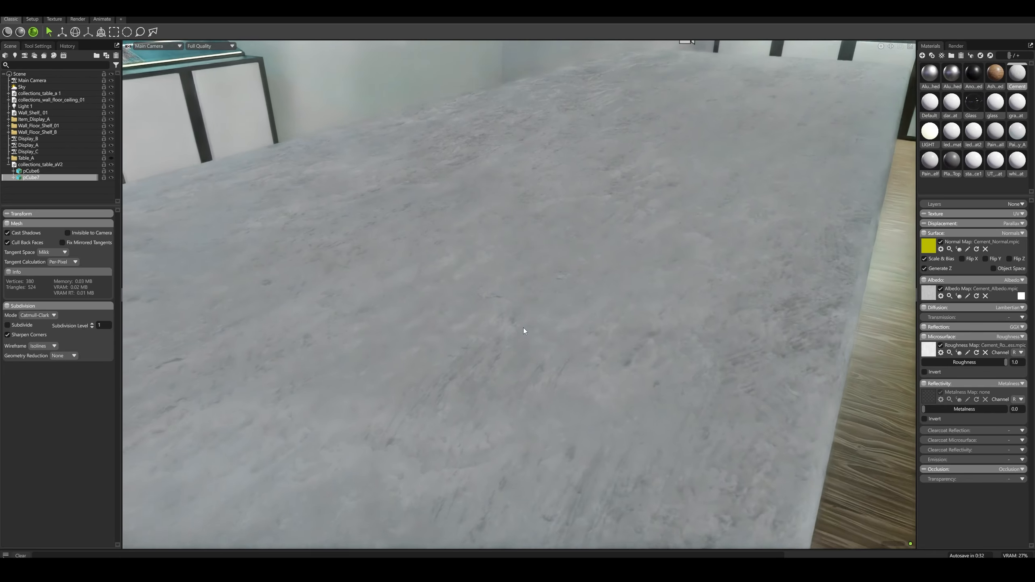
drag(516, 311, 527, 285)
right_drag(527, 285, 536, 326)
drag(536, 326, 540, 325)
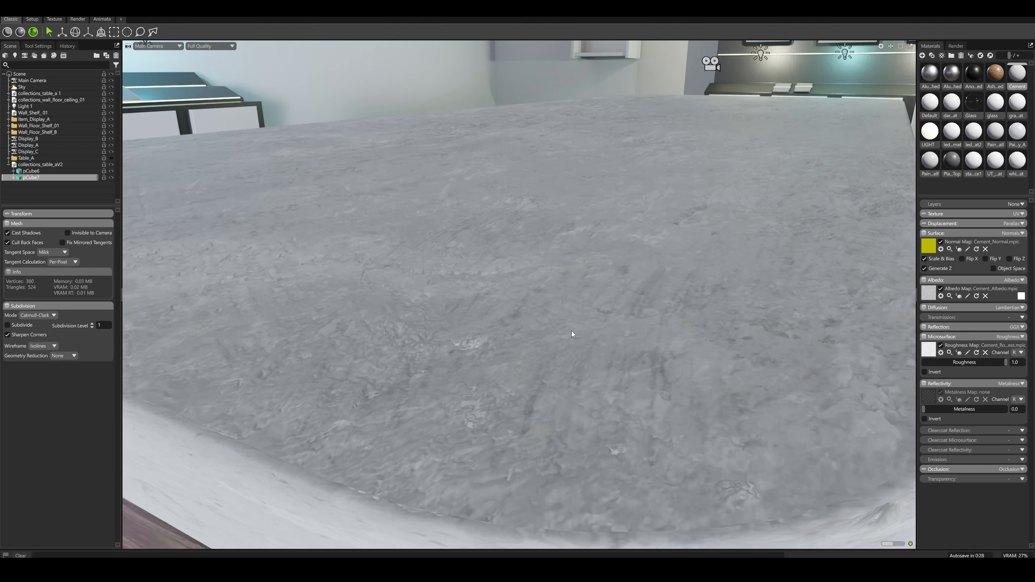
scroll(568, 335, down, 6)
drag(567, 336, 546, 308)
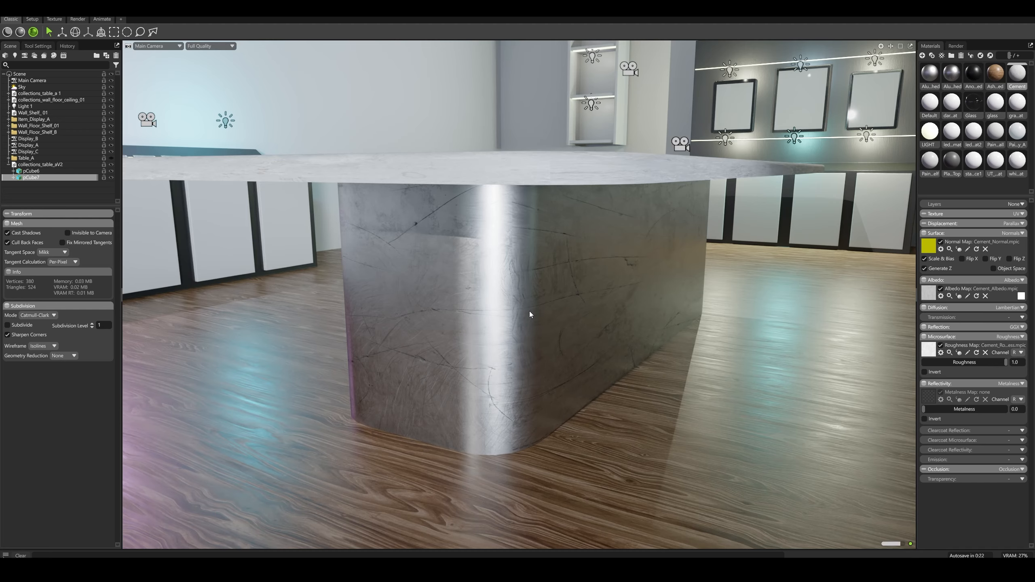
drag(501, 299, 528, 338)
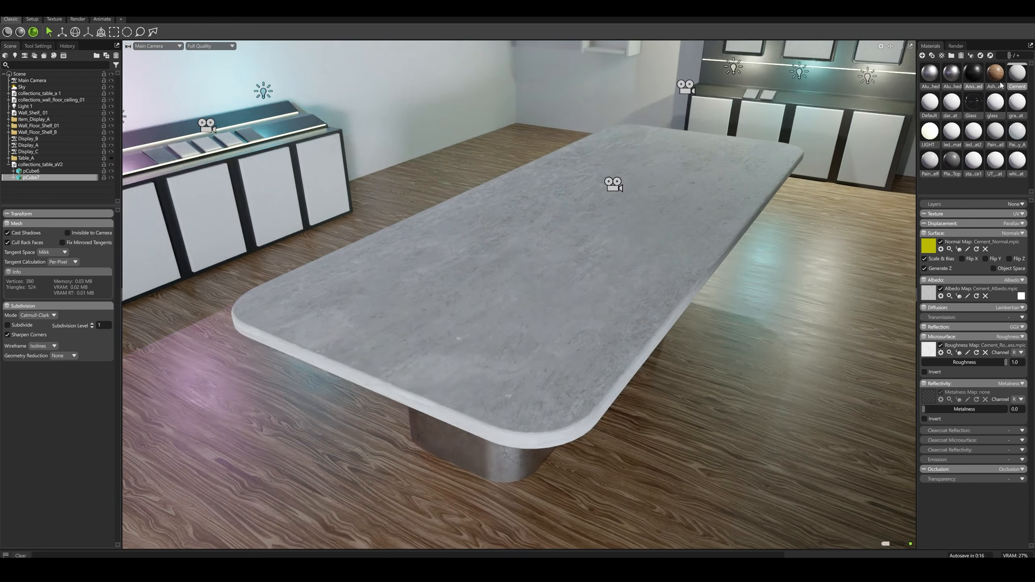
Set the Cement material's texture tiling to 2, keeping its UV channel on UV 1
click(1017, 77)
click(924, 214)
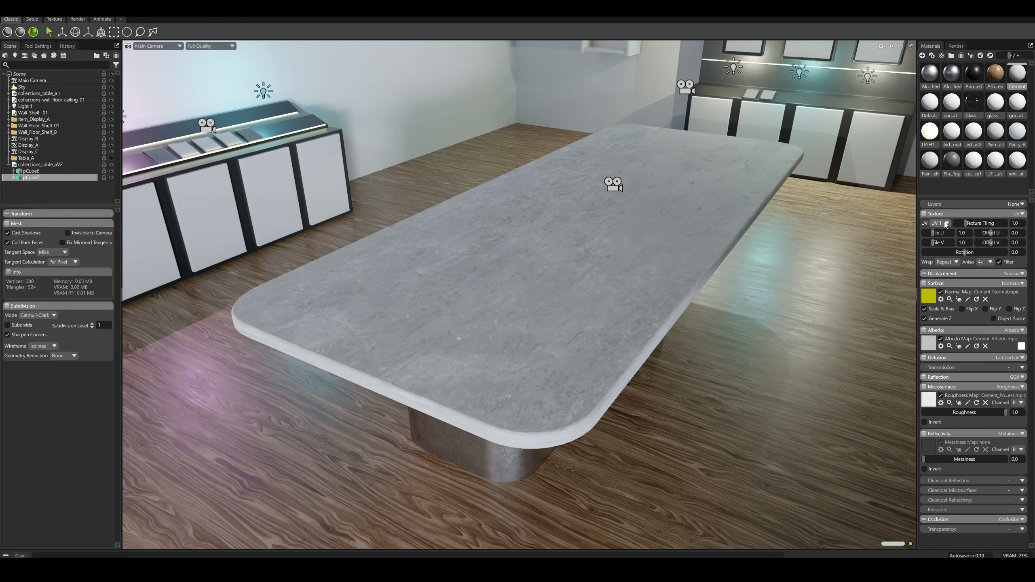
click(940, 223)
click(945, 231)
click(1014, 223)
text(2)
key(Return)
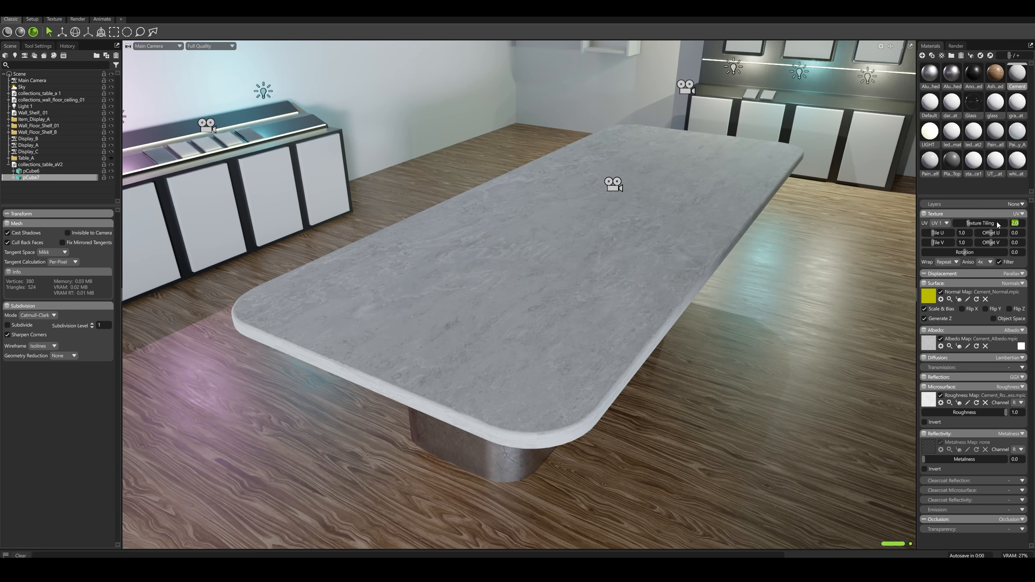
Set the Cement material's texture tiling to 4
text(4)
key(Return)
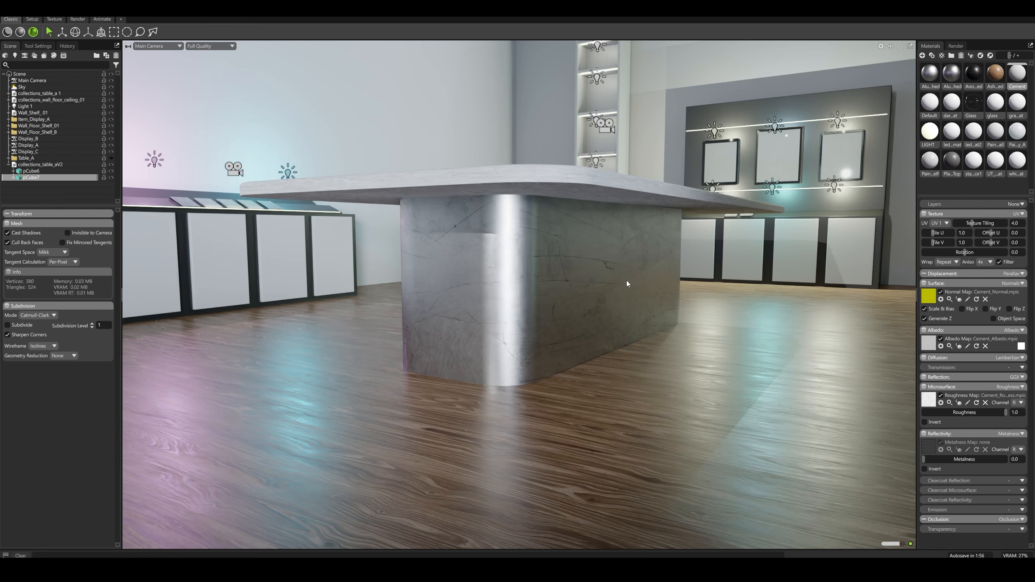
Try texture tilings of 2 and 4 on the table base's scratched aluminum material, and restore its tiling to 1
click(547, 291)
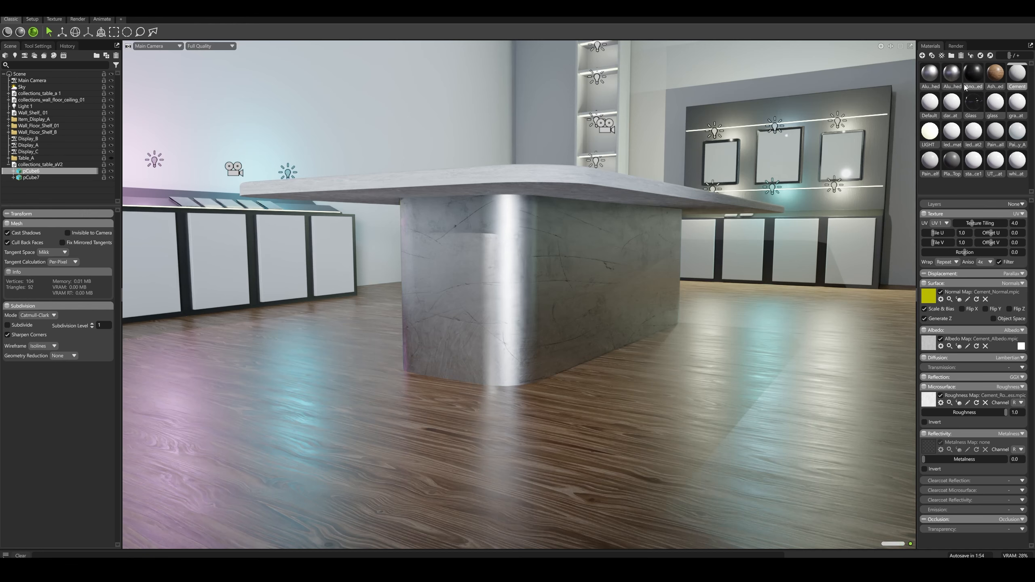
click(952, 74)
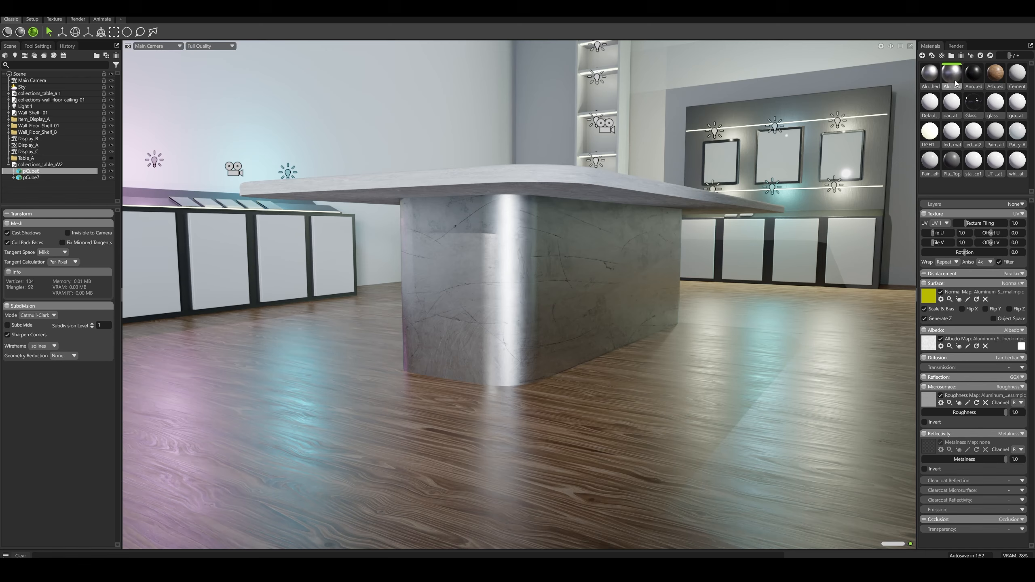
text(2)
key(Return)
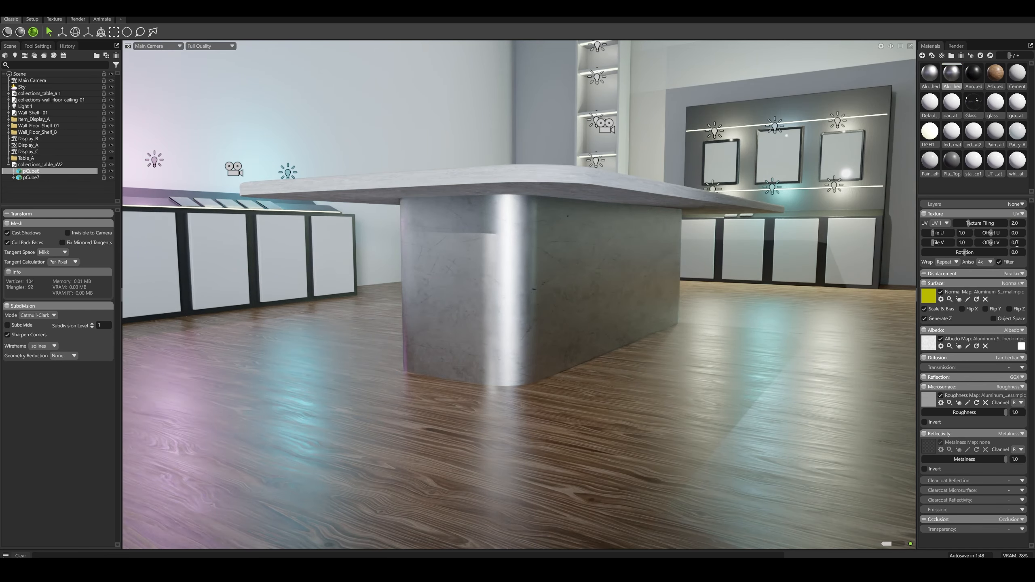
click(1014, 223)
text(4)
key(Return)
click(1015, 223)
text(1)
key(Return)
Inspect the cement texture scale on the tabletop up close and compare it with the metal base across the whole table
alt+drag(633, 307, 626, 342)
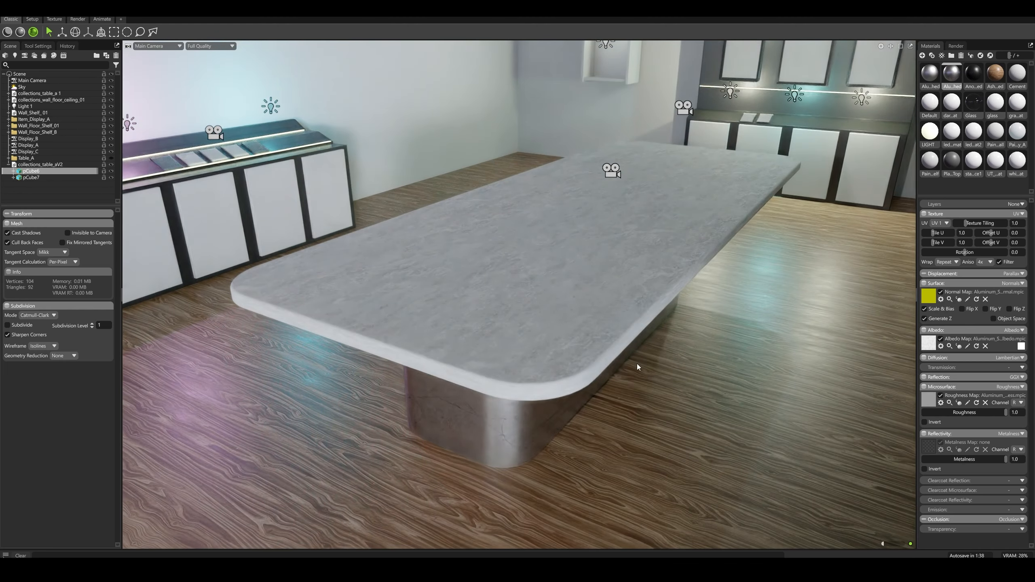
scroll(642, 370, up, 1)
scroll(642, 369, up, 3)
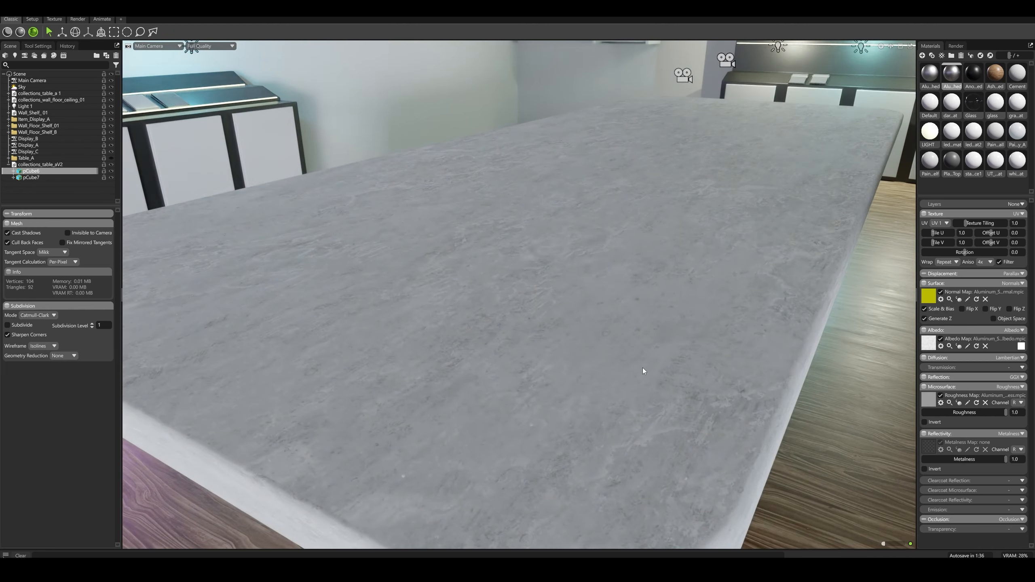
alt+drag(642, 367, 658, 347)
click(956, 45)
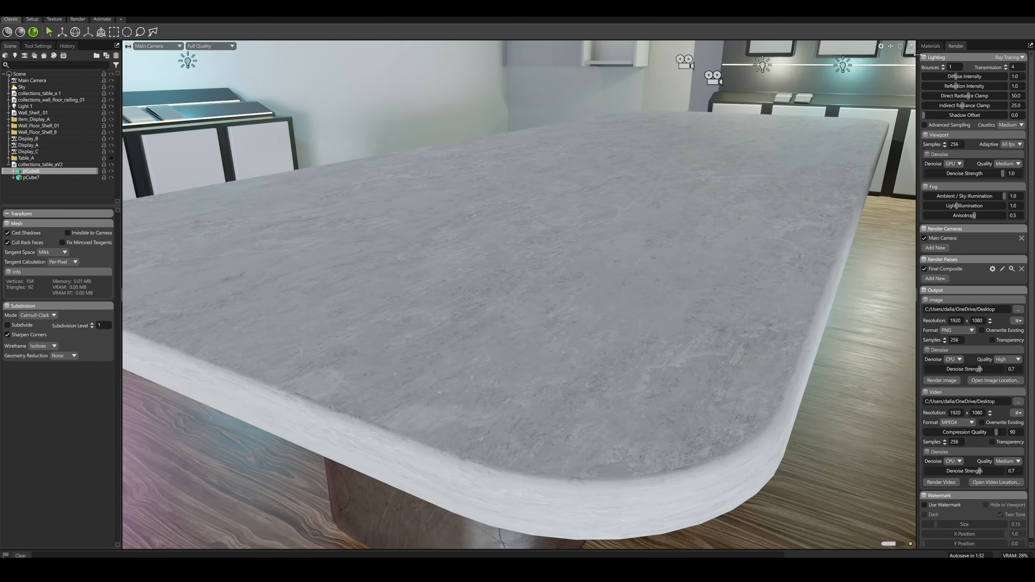
click(931, 46)
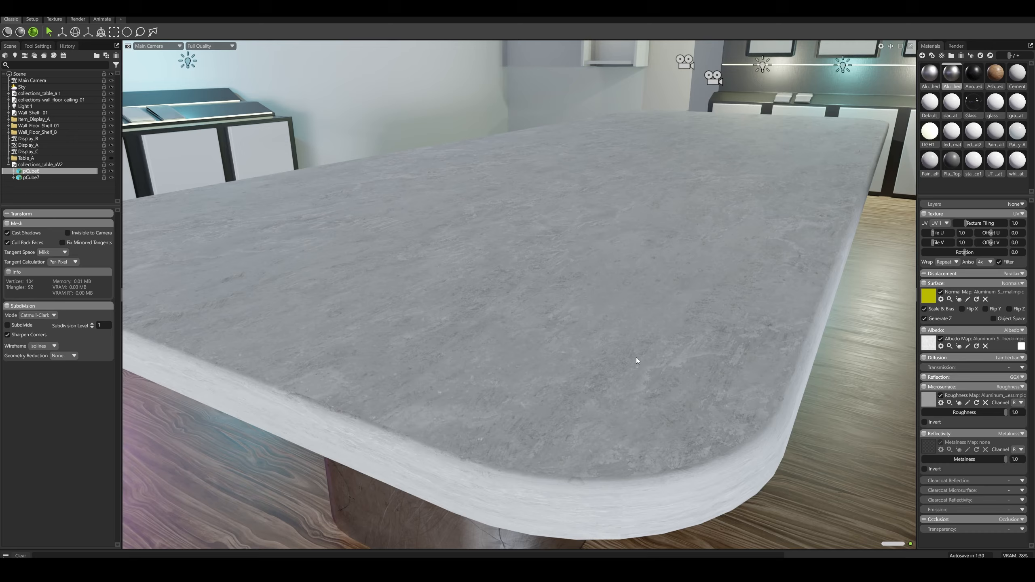
scroll(632, 358, down, 5)
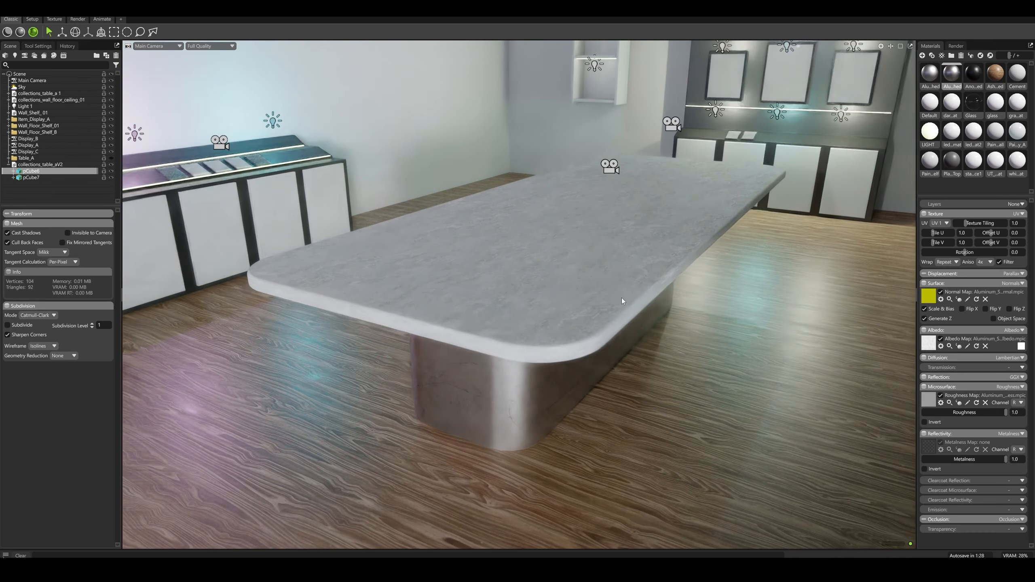
middle_drag(621, 298, 608, 328)
drag(608, 328, 602, 319)
scroll(599, 319, up, 2)
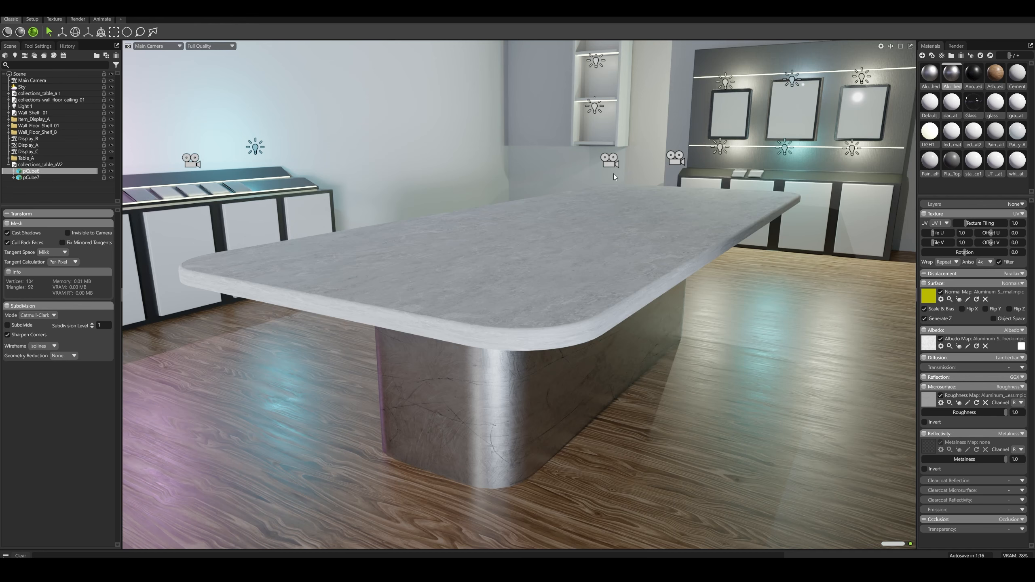
Set the texture tiling of the floor's Ash Black wood material to 1
click(713, 393)
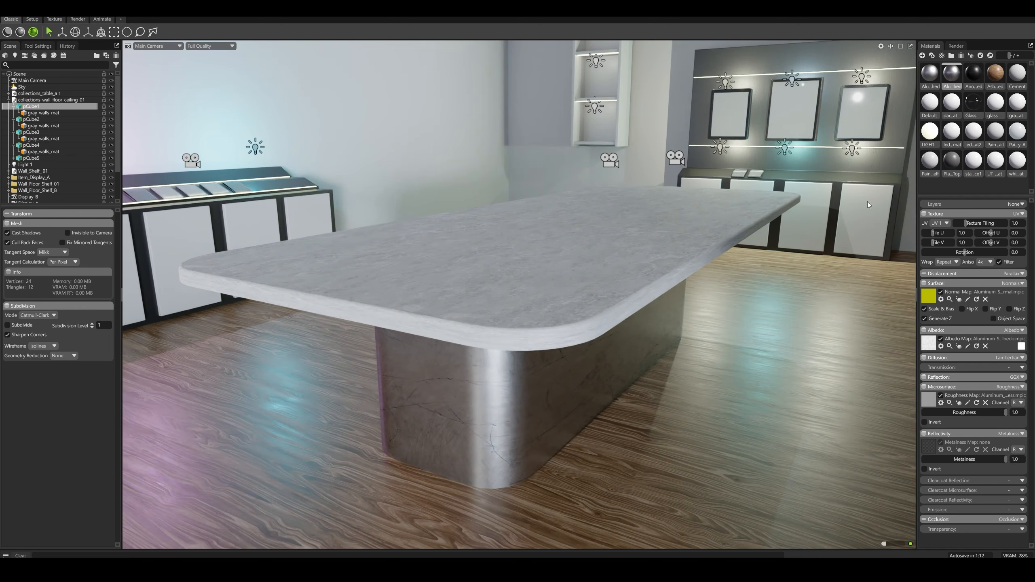
click(995, 74)
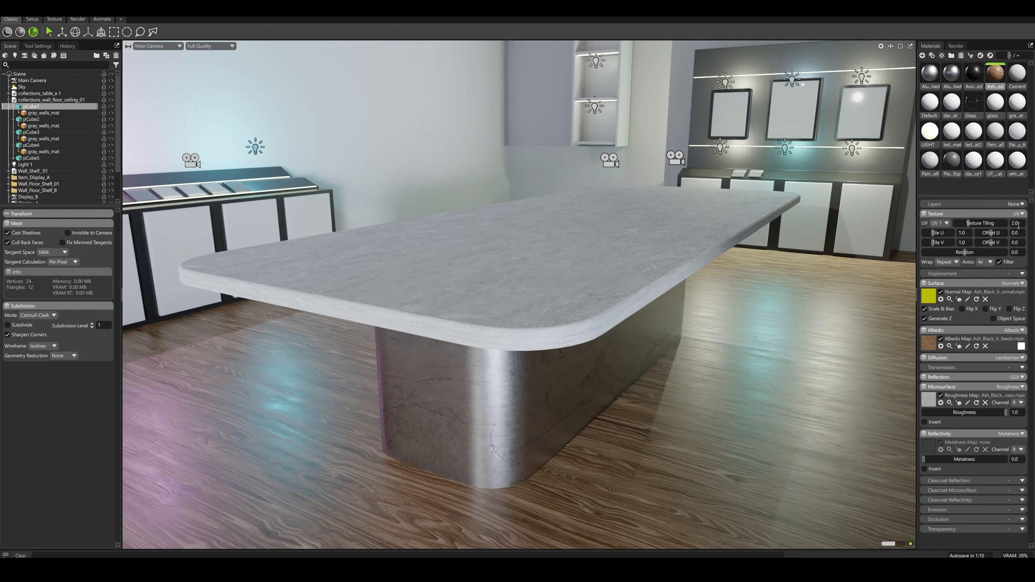
drag(1019, 226, 990, 226)
text(1)
key(Return)
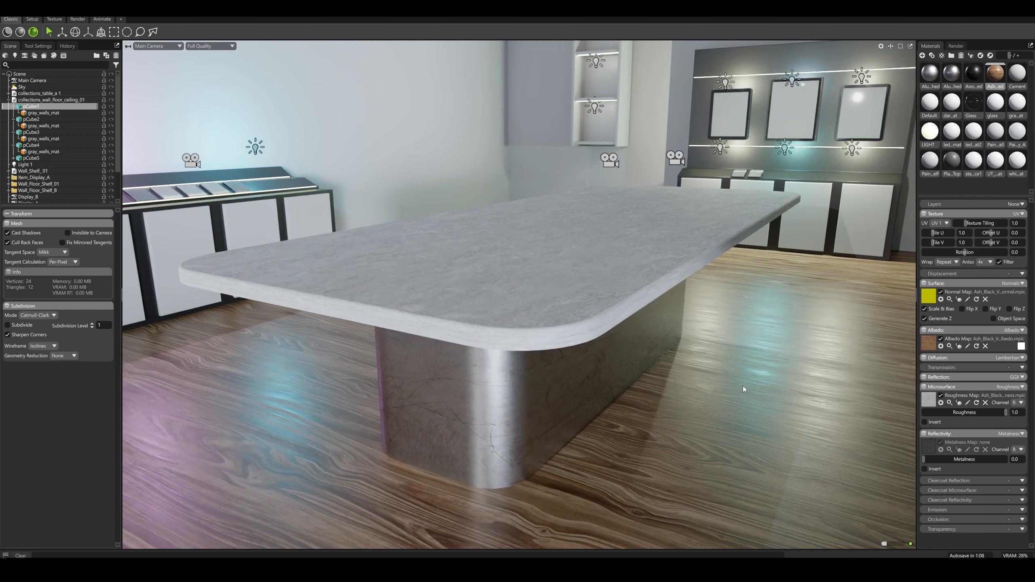
Examine the scale of the wood grain on the floor from a distance, up close and from a lower angle
scroll(663, 374, down, 5)
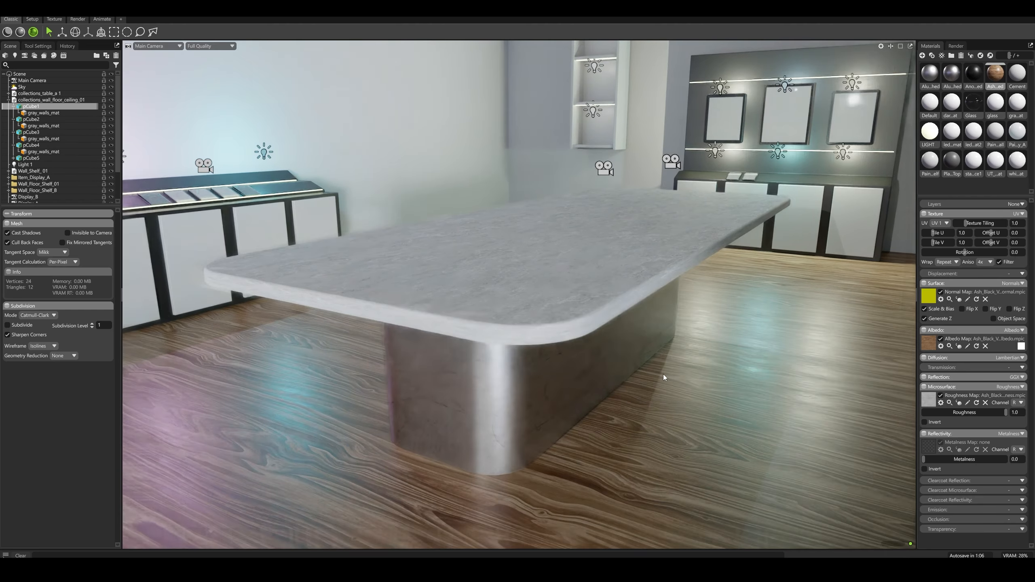
scroll(660, 380, down, 2)
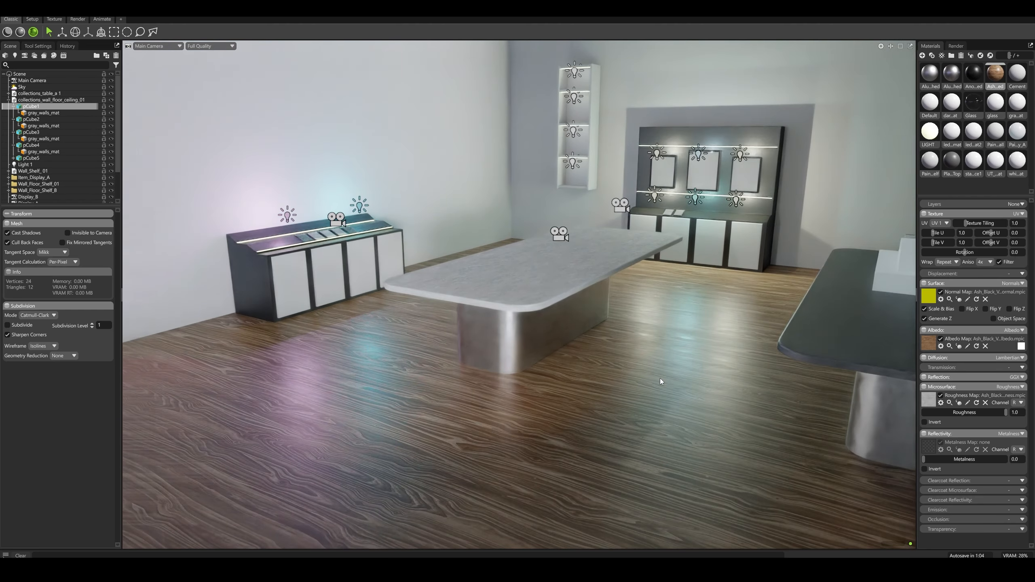
scroll(660, 380, up, 7)
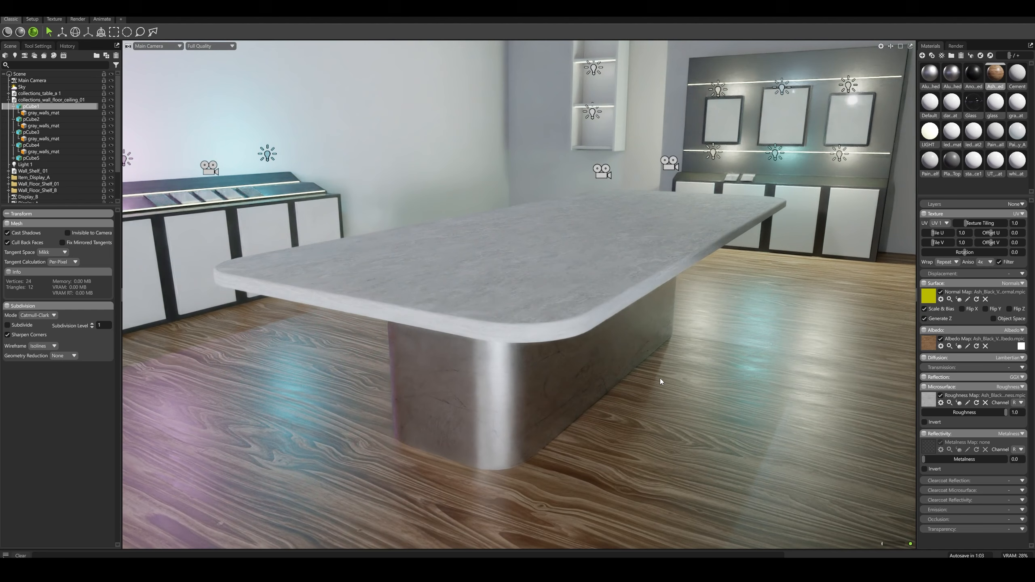
scroll(660, 379, up, 1)
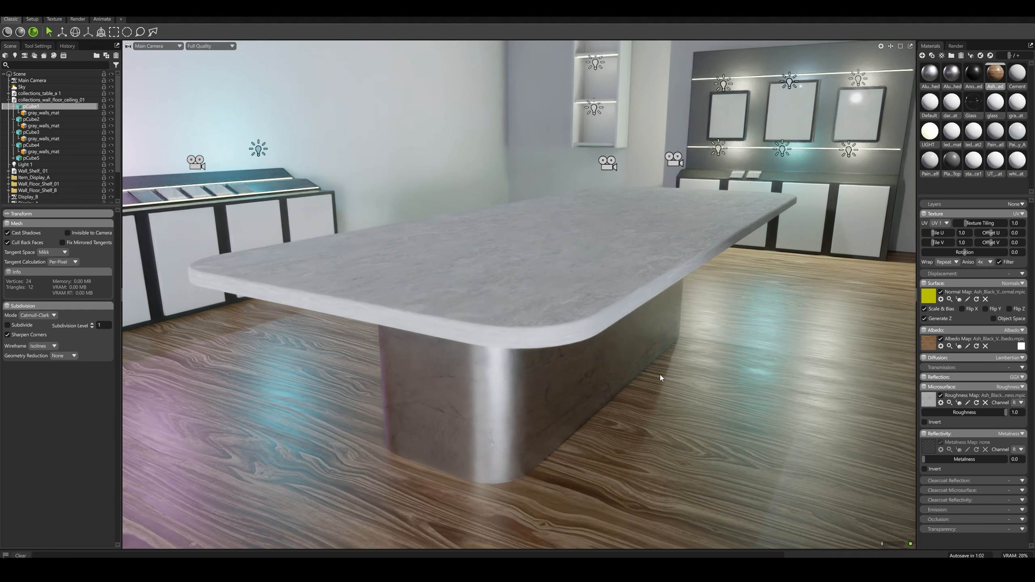
mouse_move(660, 377)
alt+mouse_down()
mouse_move(661, 365)
mouse_move(659, 378)
alt+mouse_up()
middle_drag(661, 368, 667, 364)
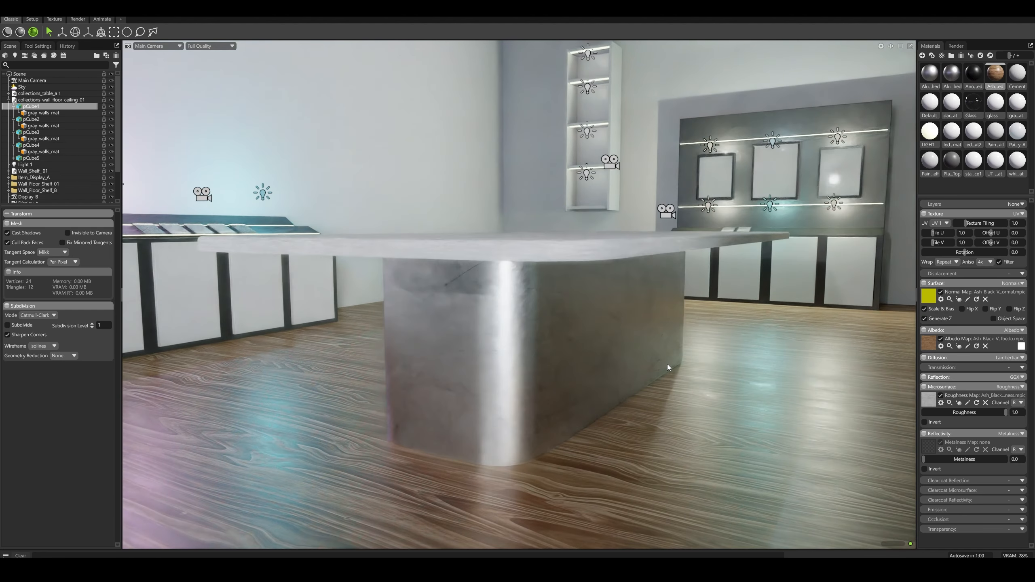